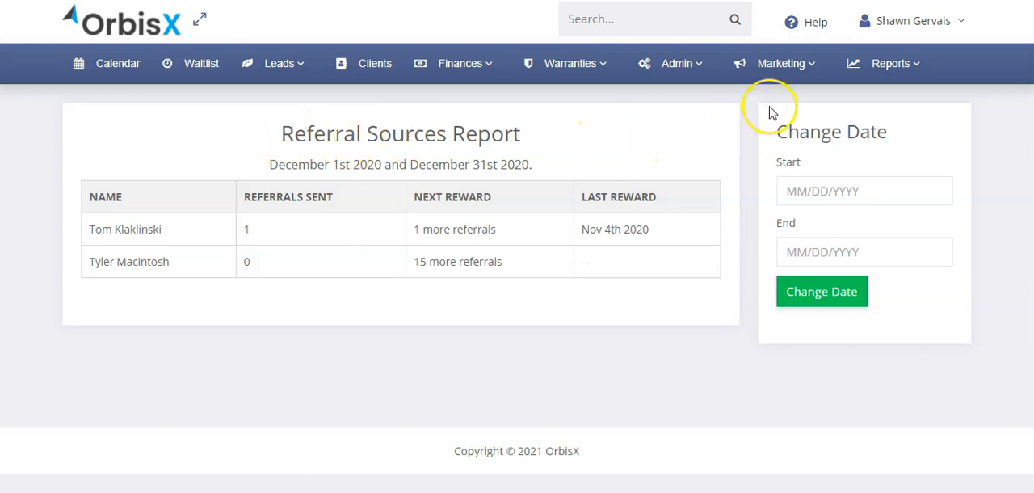
- Open the marketing referral sources page and examine the name, email and notes fields for adding a new source
click(776, 71)
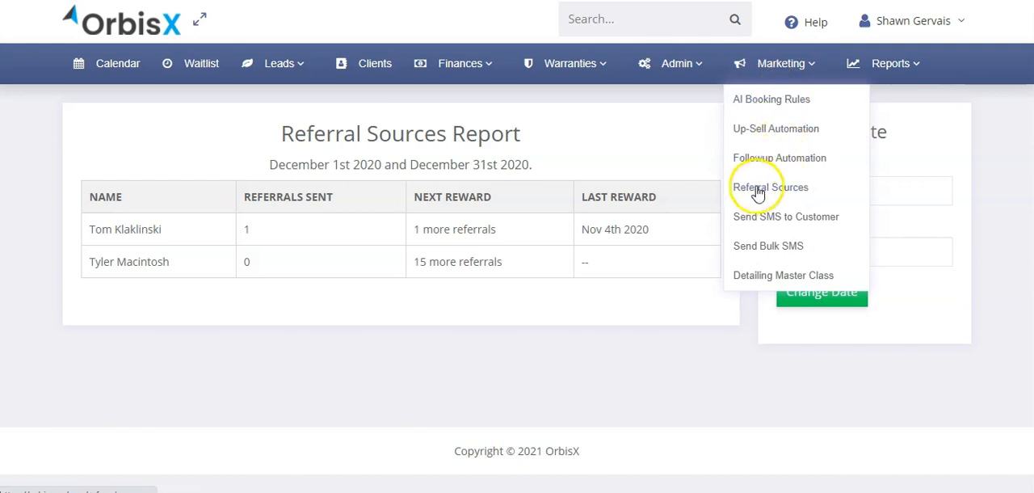
click(786, 193)
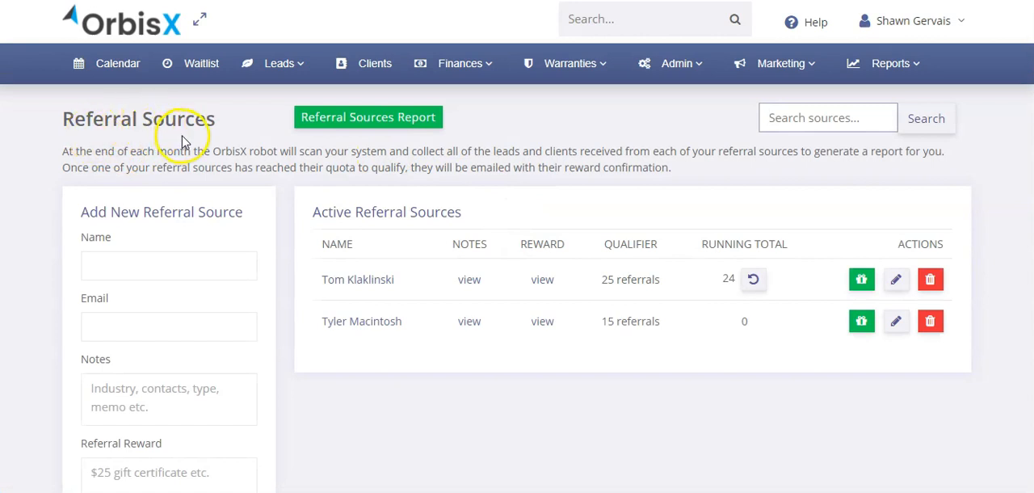
click(156, 273)
scroll(181, 236, down, 2)
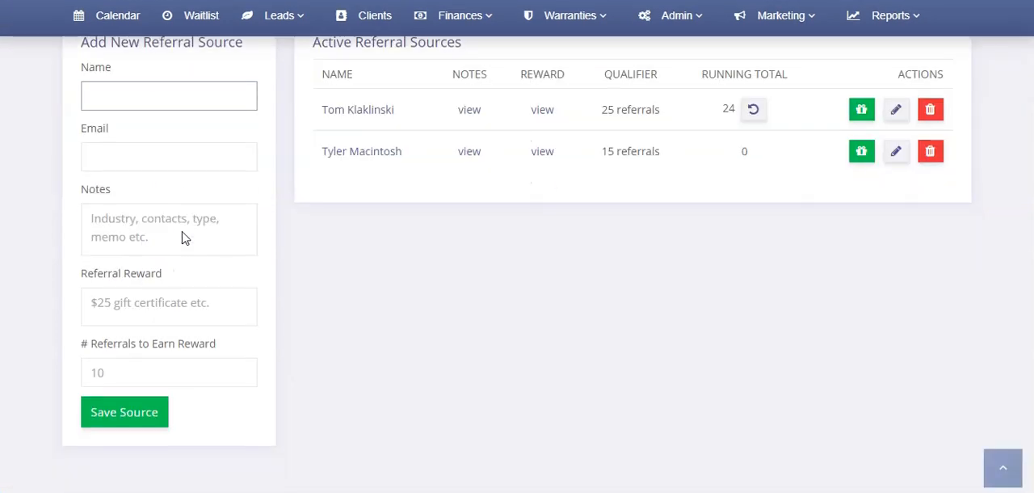
click(137, 157)
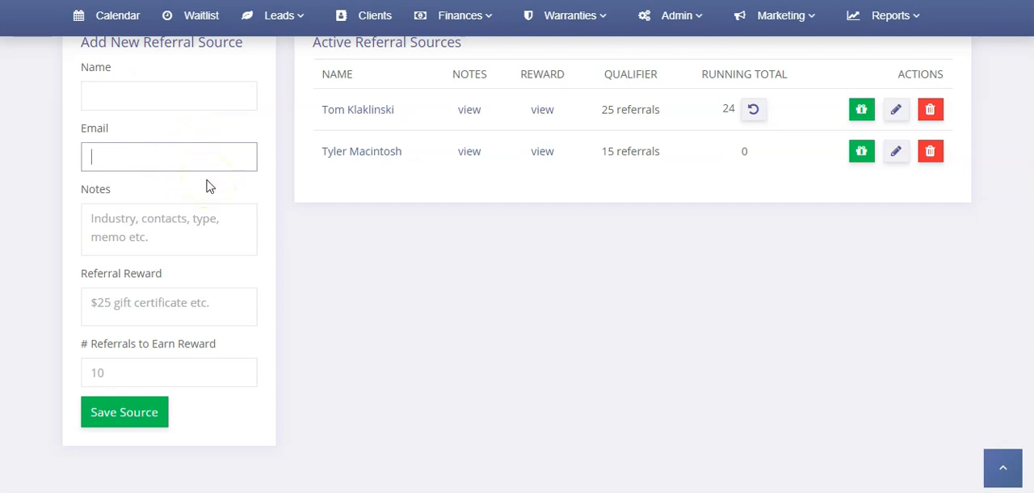
click(184, 147)
click(154, 208)
click(171, 228)
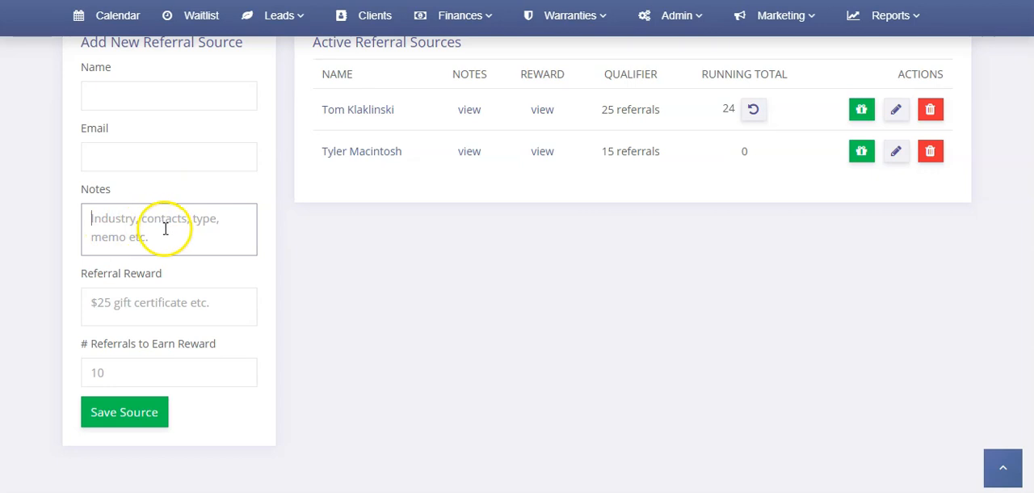
- Read the notes of both active referral sources and examine the new source form's reward and required-referrals fields
mouse_move(472, 112)
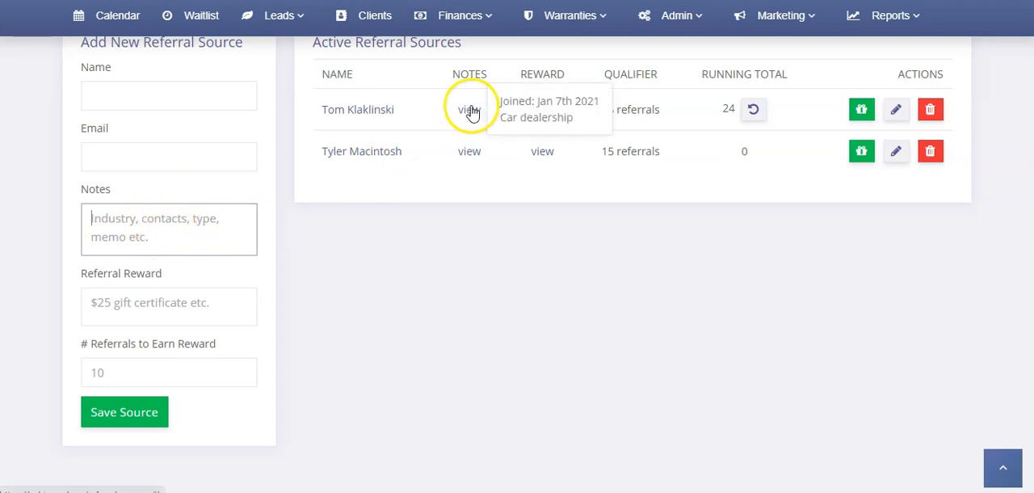
mouse_move(476, 157)
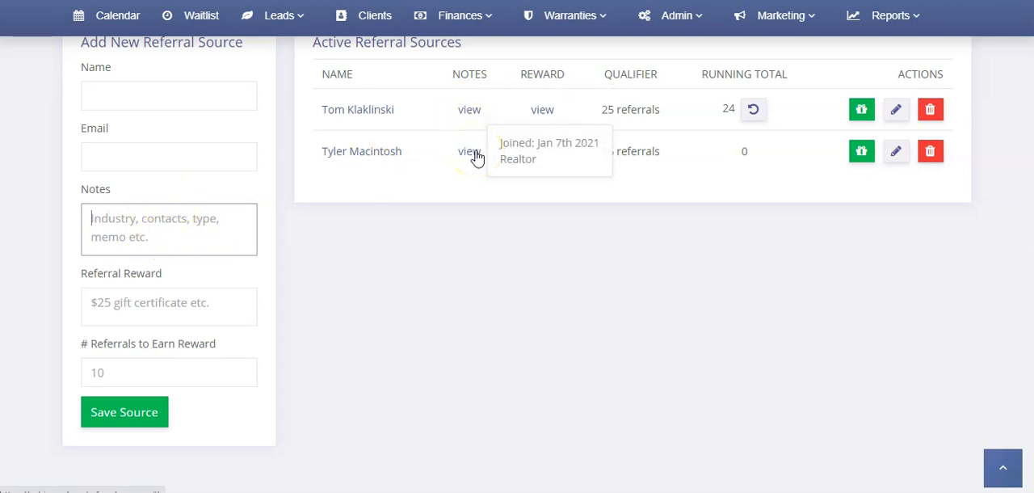
click(129, 304)
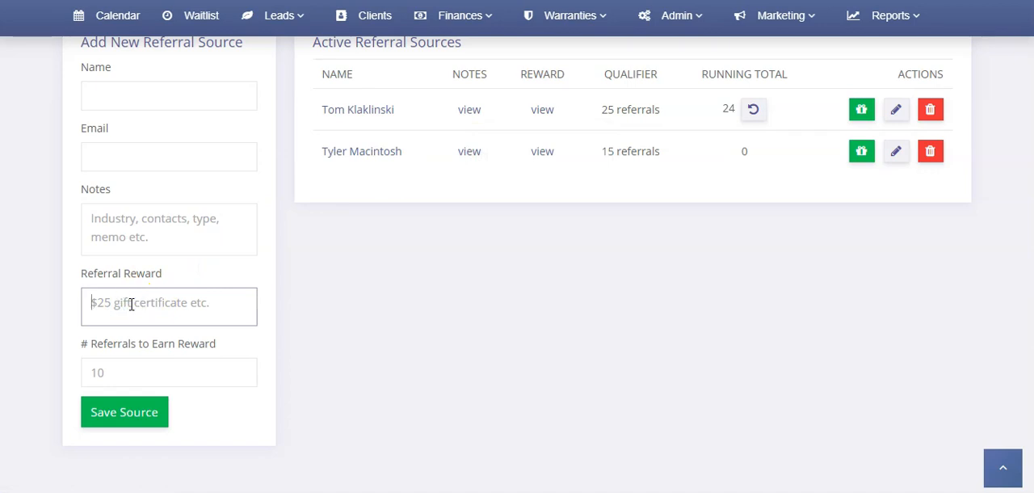
click(137, 311)
click(142, 306)
click(175, 299)
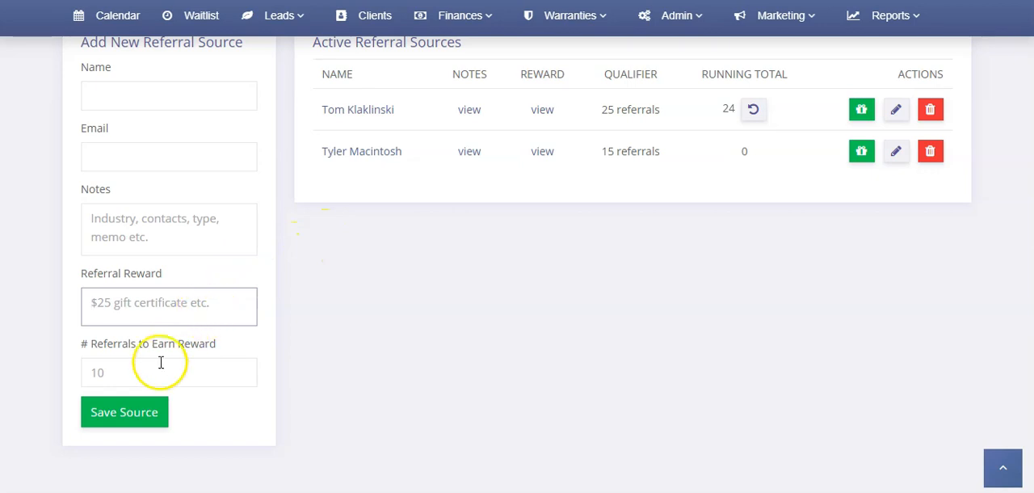
click(130, 372)
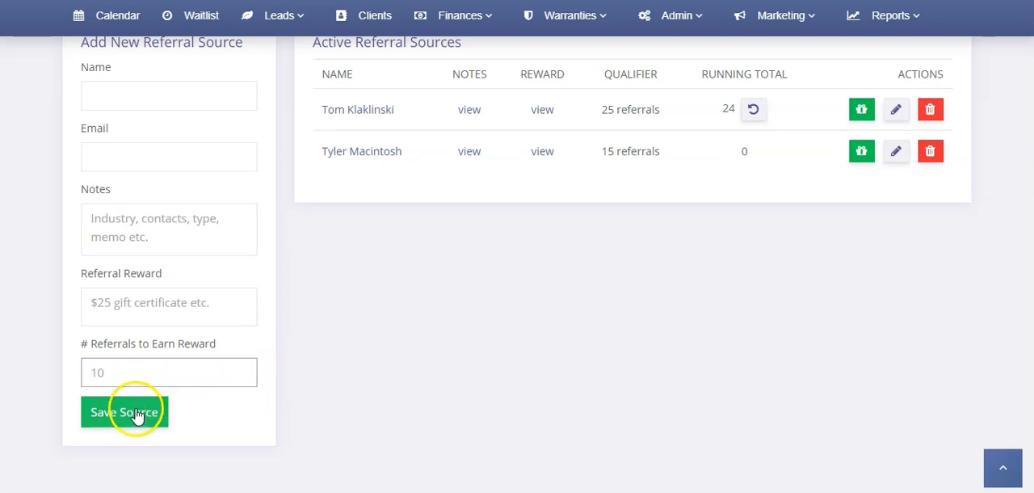
- Examine the qualifier and running total of the first active referral source
scroll(380, 321, up, 2)
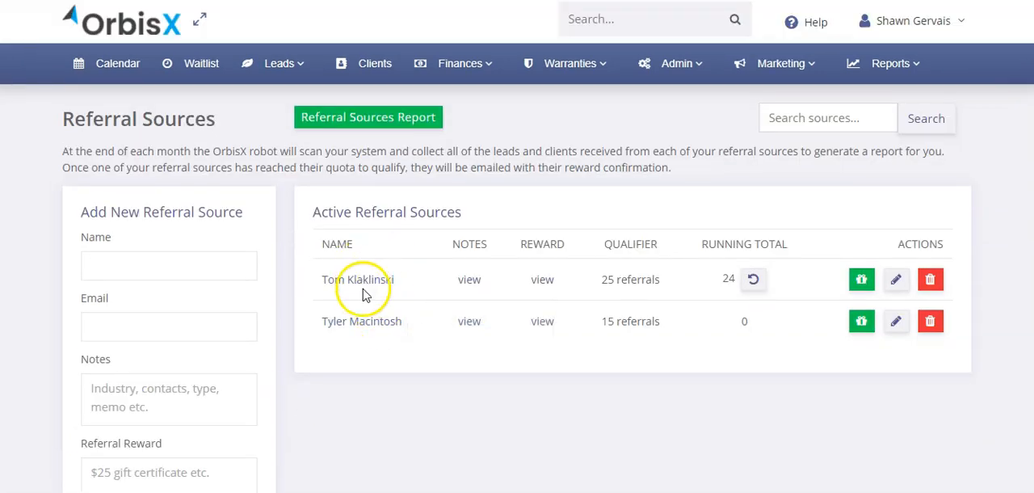
drag(603, 278, 643, 278)
click(703, 256)
drag(709, 246, 788, 240)
click(763, 244)
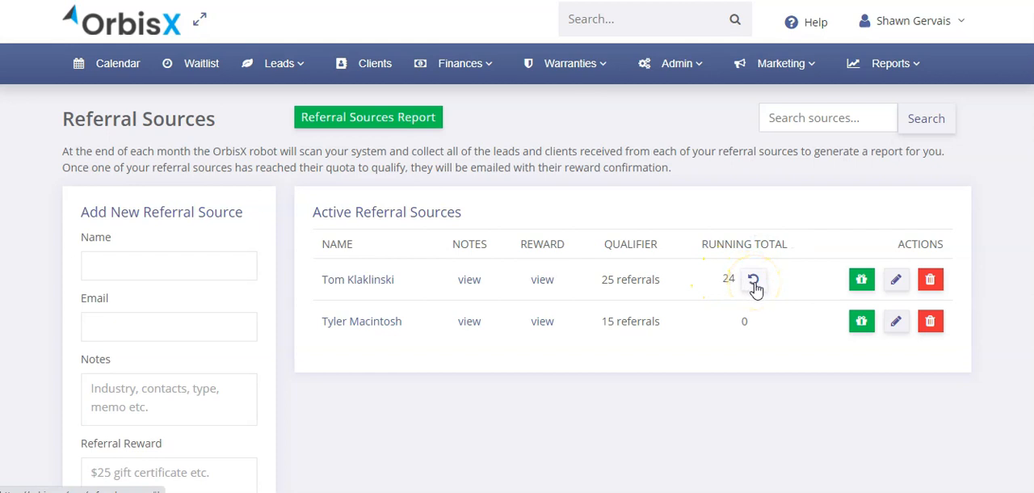
double_click(730, 277)
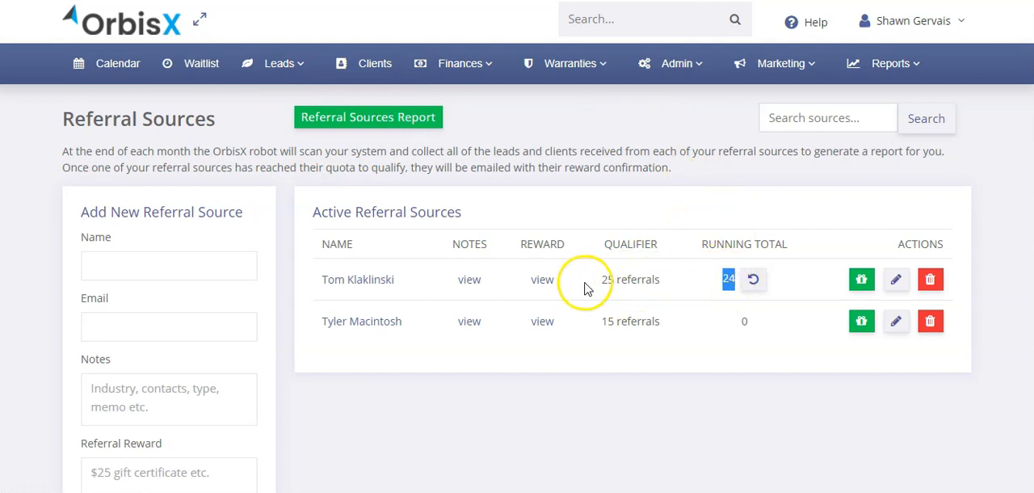
click(797, 294)
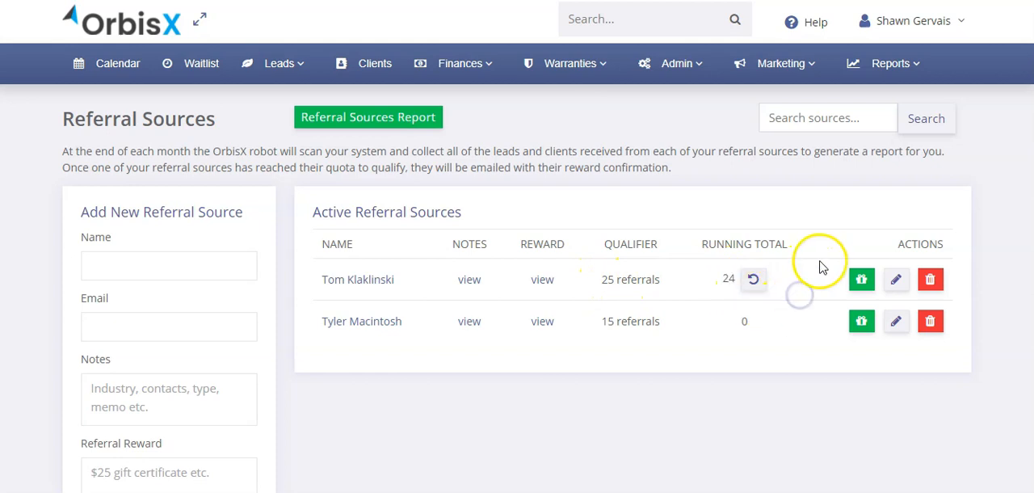
- Mark the first active source's $50 reward from Nov 2nd 2020 as redeemed and close its rewards list
click(858, 280)
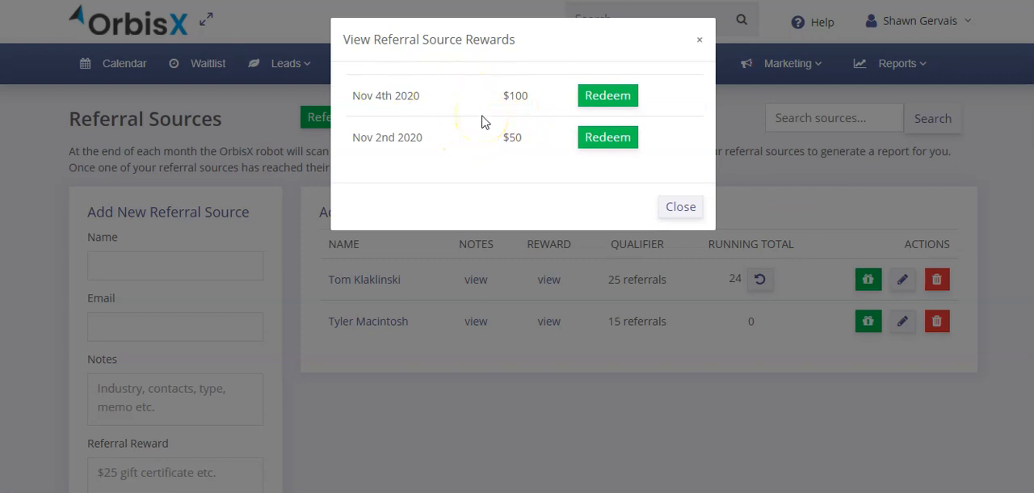
drag(523, 138, 504, 138)
click(508, 137)
click(607, 139)
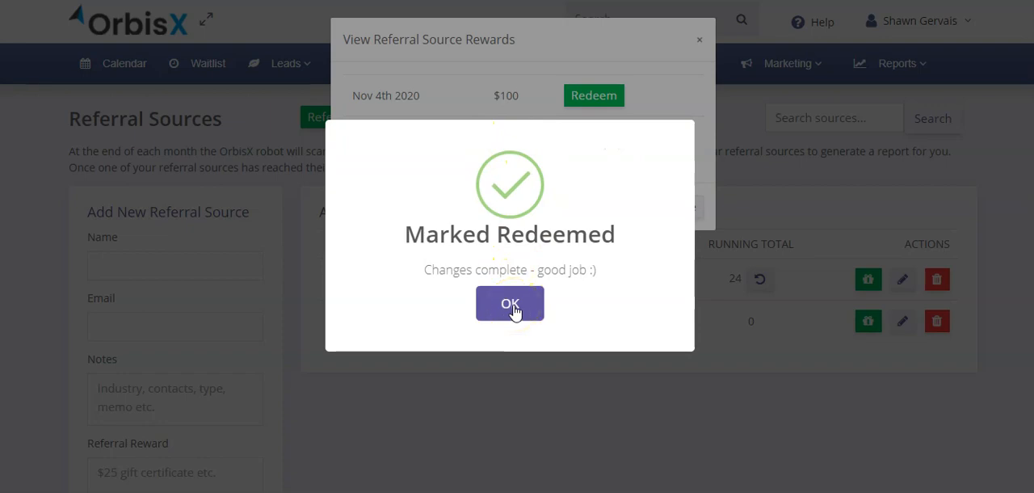
click(512, 306)
click(612, 142)
click(681, 208)
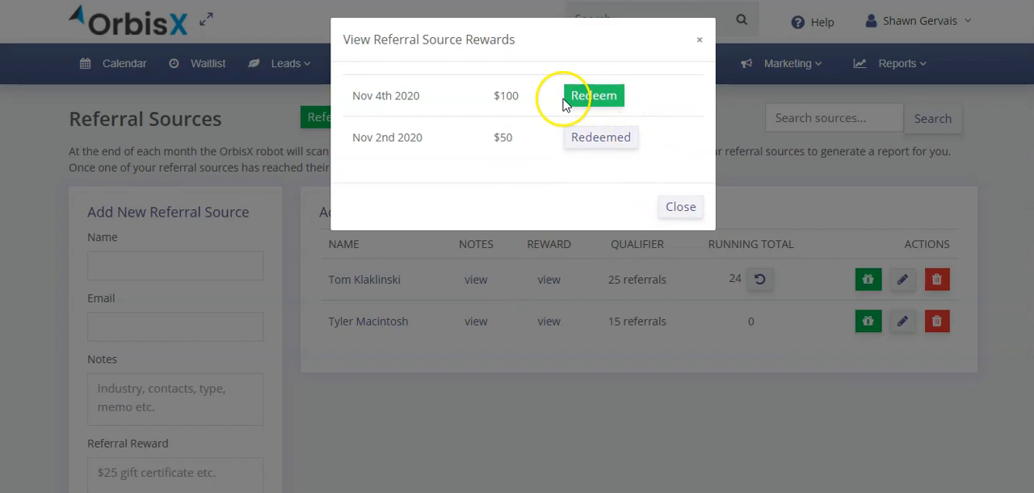
click(675, 212)
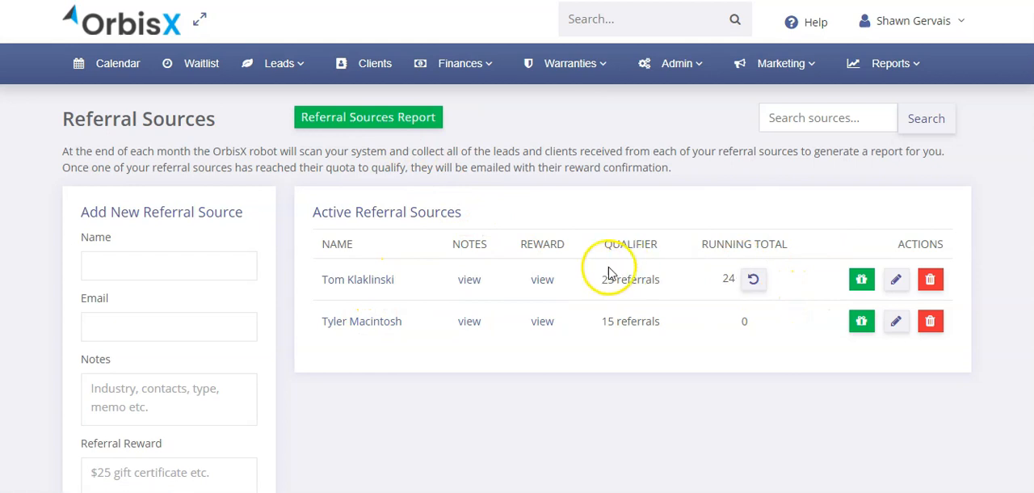
- Open the referral sources report and examine its reporting period and date-change options
click(369, 126)
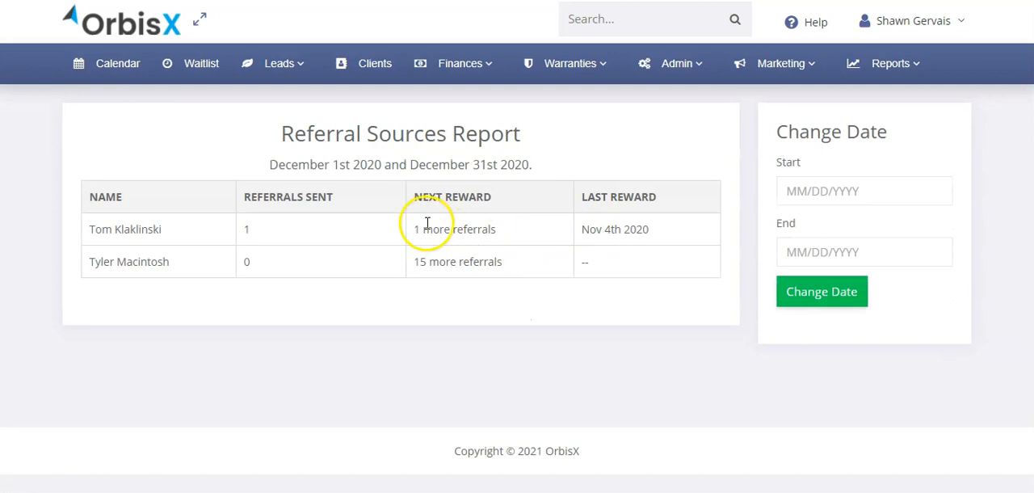
click(852, 190)
click(664, 143)
drag(270, 164, 545, 168)
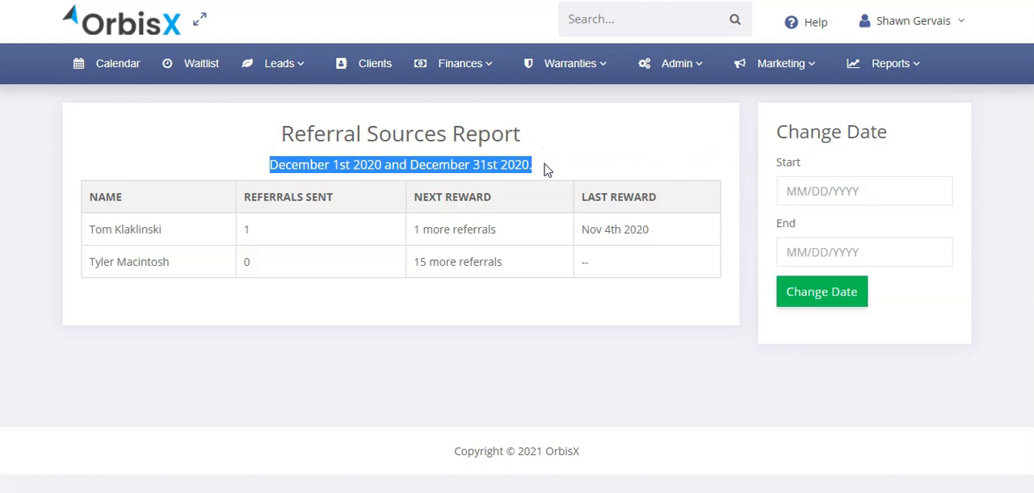
click(462, 257)
drag(529, 164, 275, 162)
drag(483, 202, 488, 212)
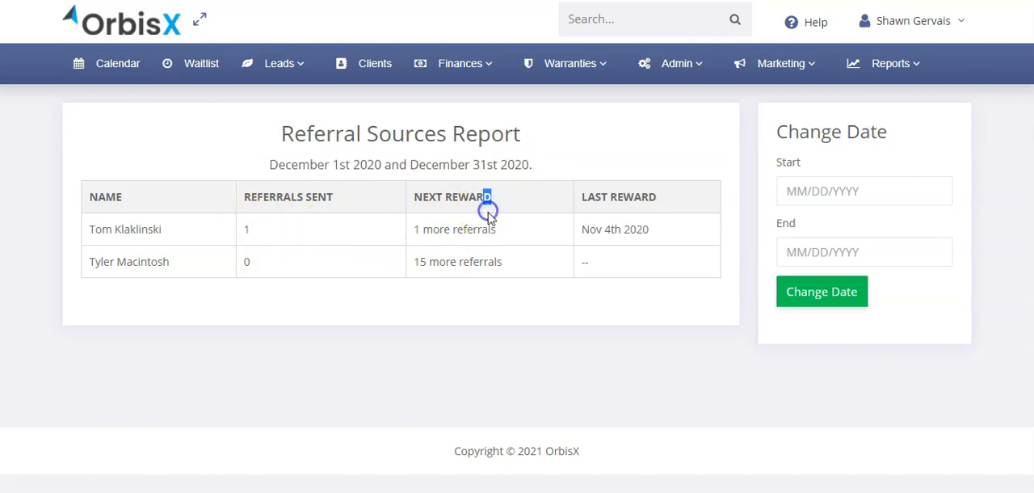
click(475, 224)
- Examine the referrals sent, next reward and last reward values for both sources in the report
double_click(246, 263)
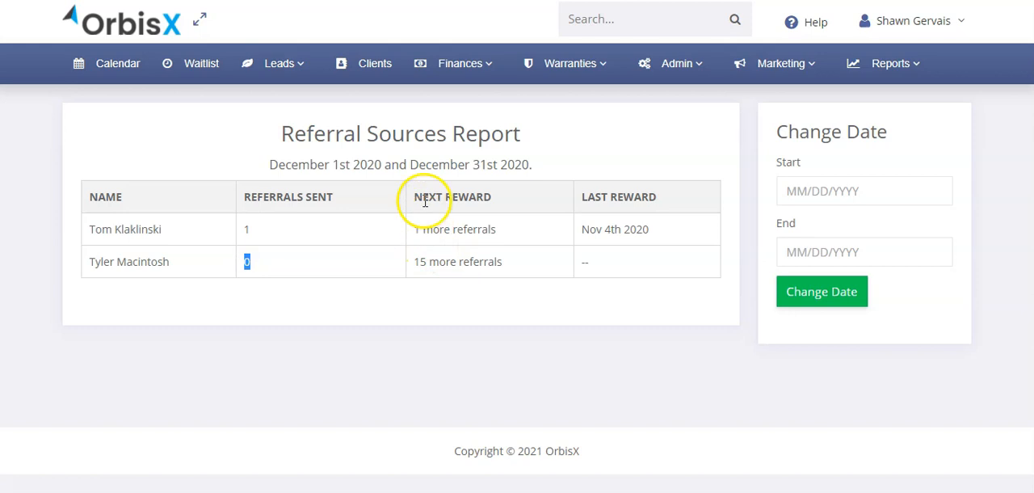
drag(418, 232, 490, 232)
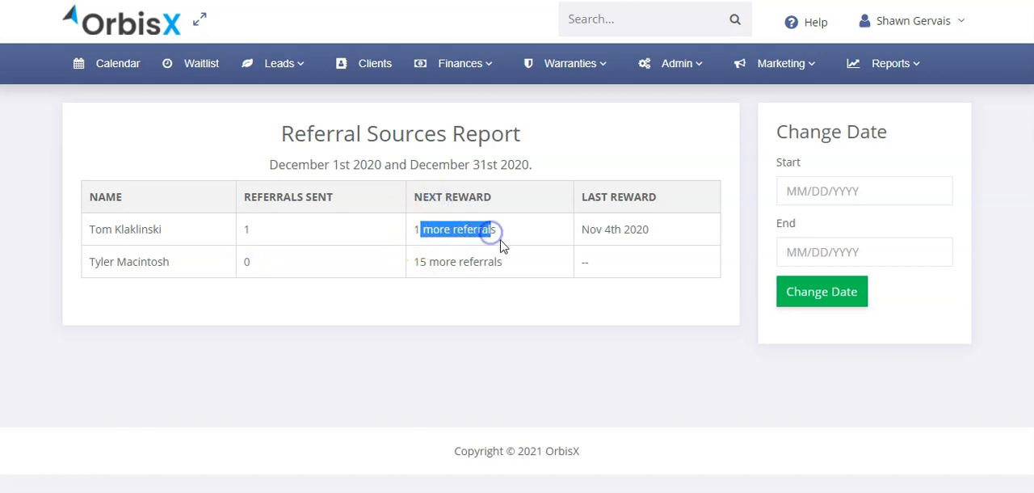
click(502, 244)
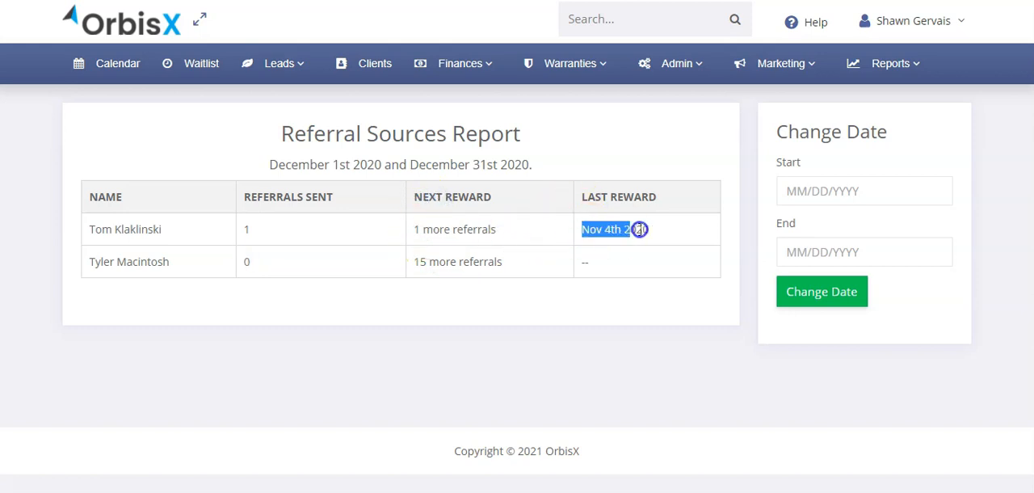
click(668, 233)
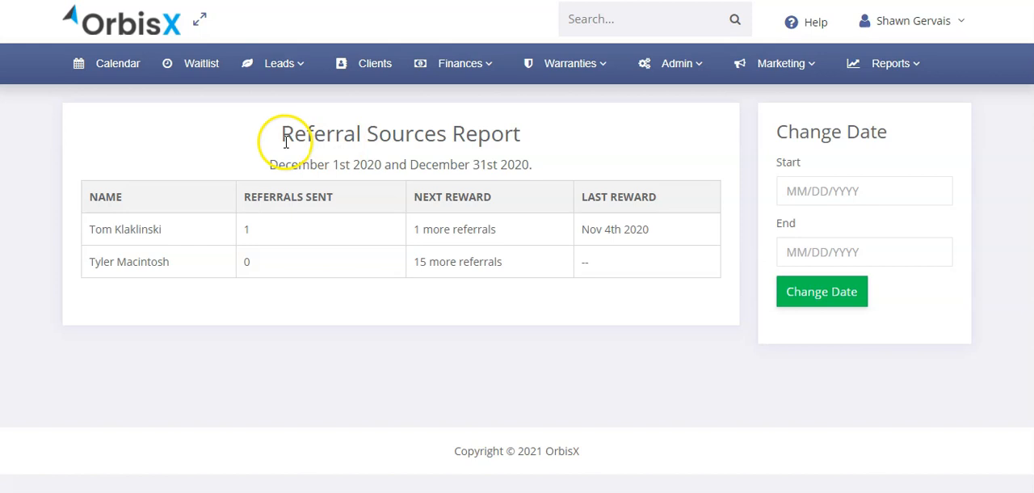
- Start a new lead and set its referral source to the second listed person
mouse_move(296, 72)
click(289, 103)
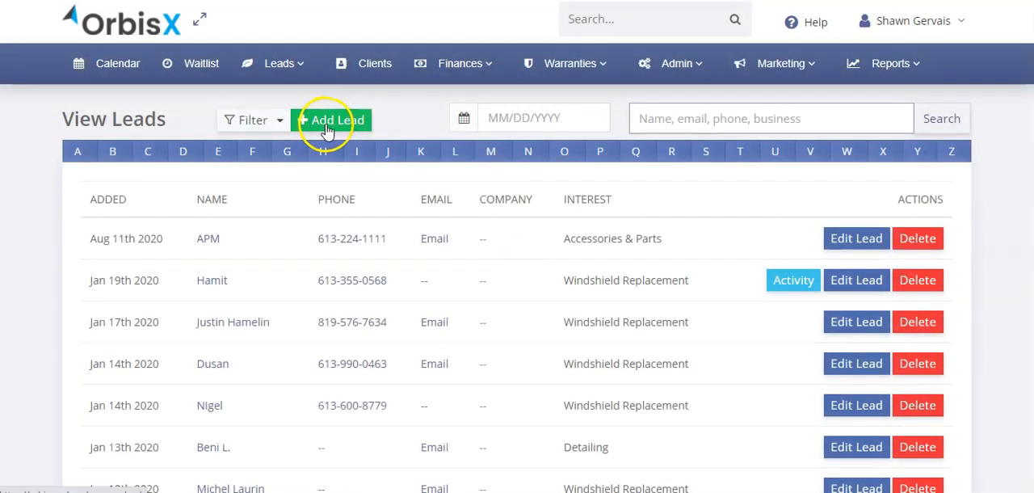
click(326, 124)
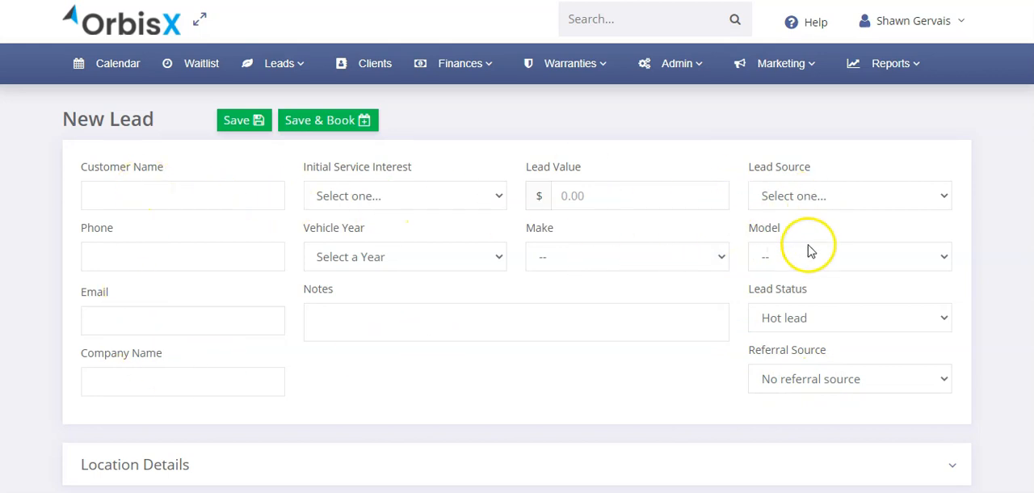
scroll(492, 283, down, 1)
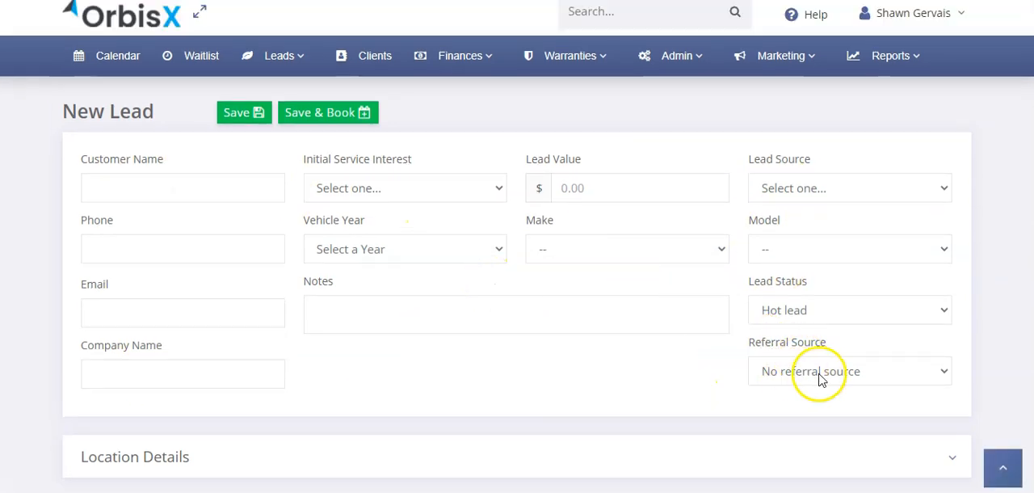
click(808, 374)
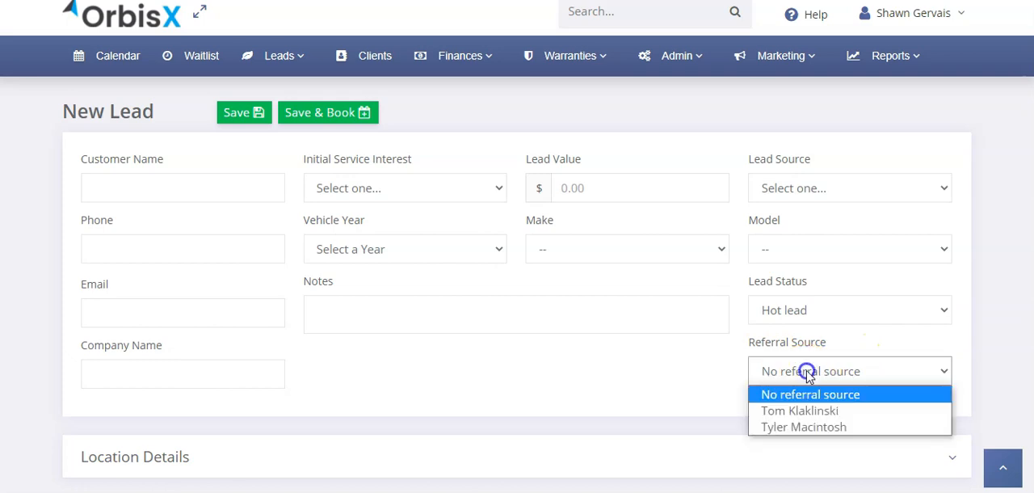
click(797, 414)
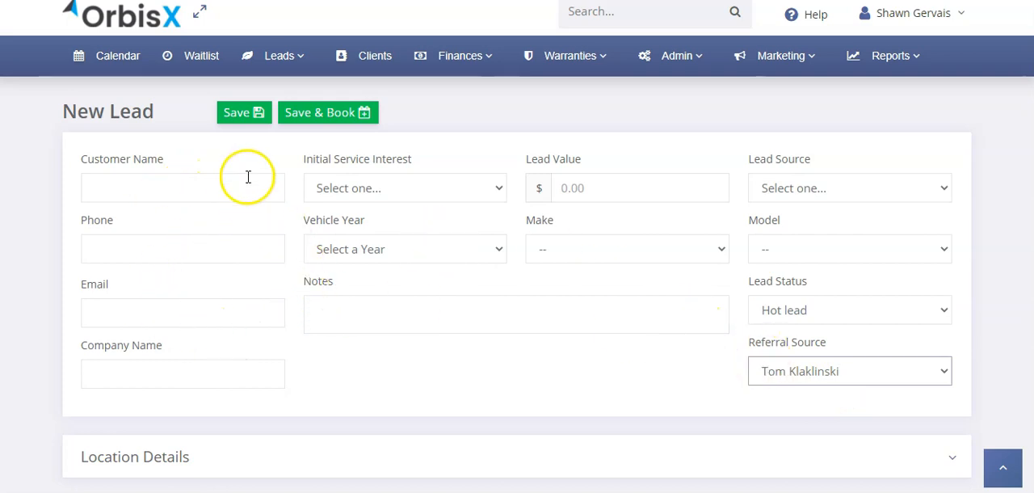
click(788, 371)
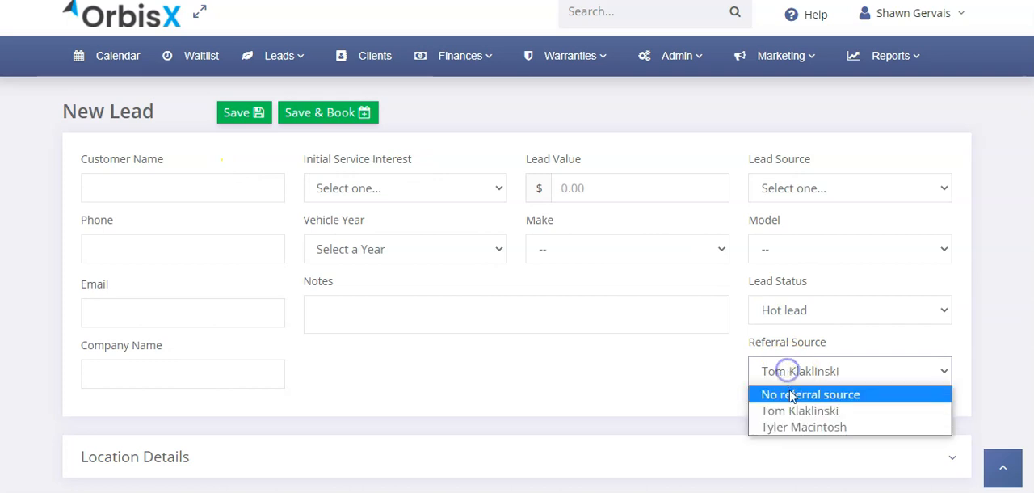
click(800, 428)
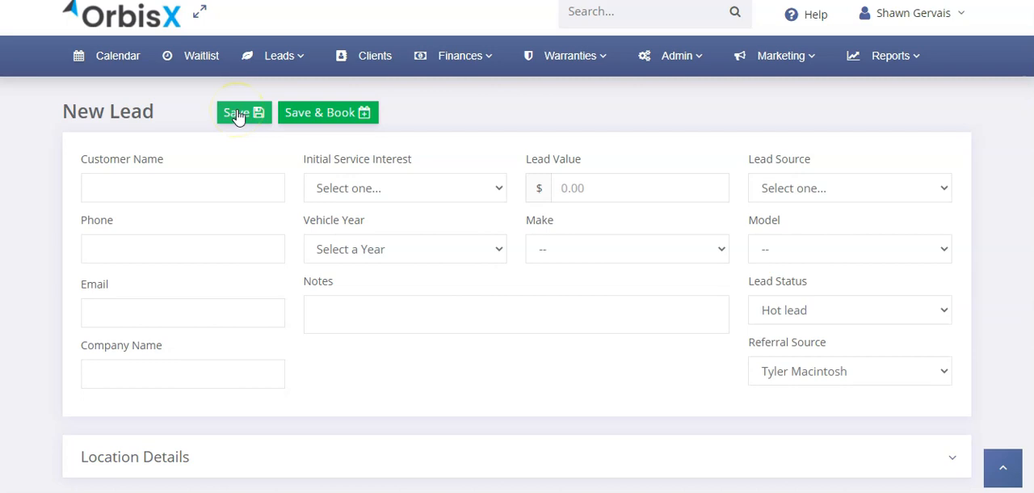
- Start a new client record and set its referral source to the first listed person
click(364, 72)
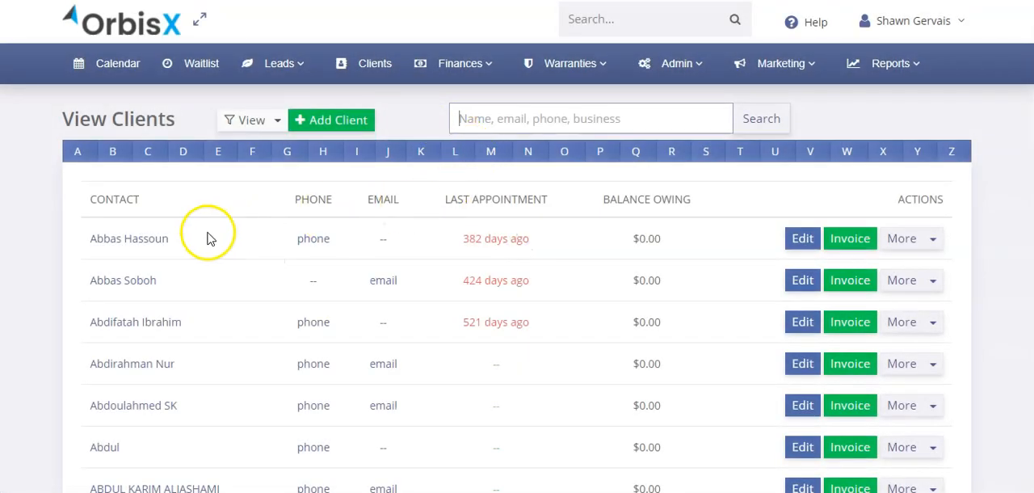
click(355, 125)
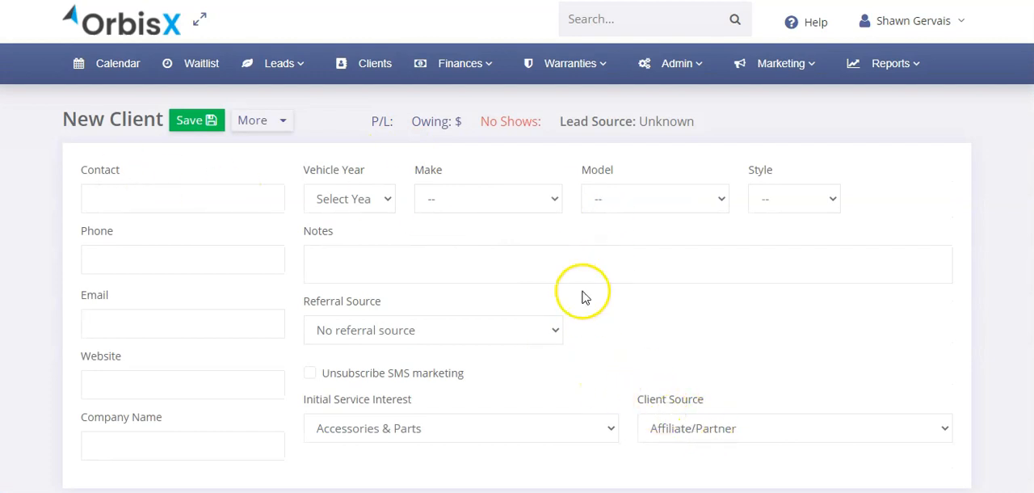
click(480, 331)
click(443, 370)
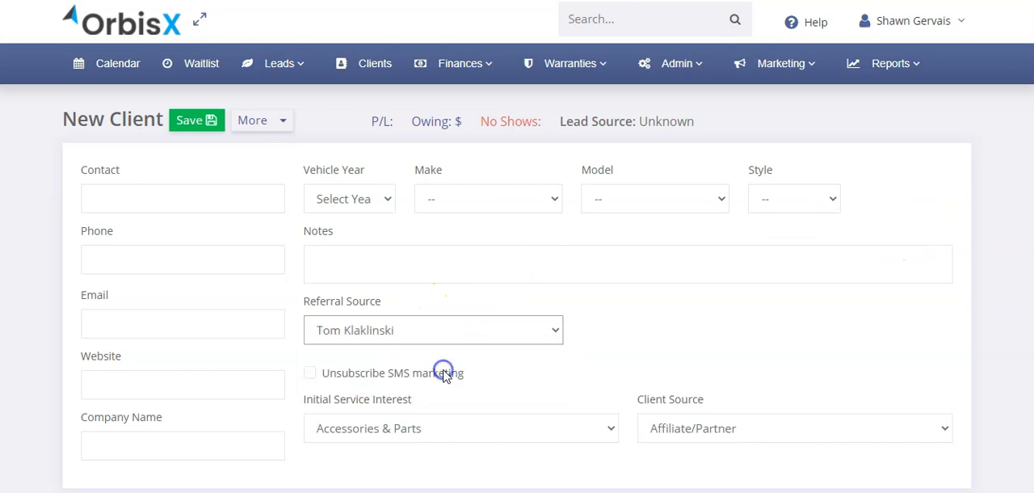
- Switch the new client's referral source to the second listed person
click(406, 302)
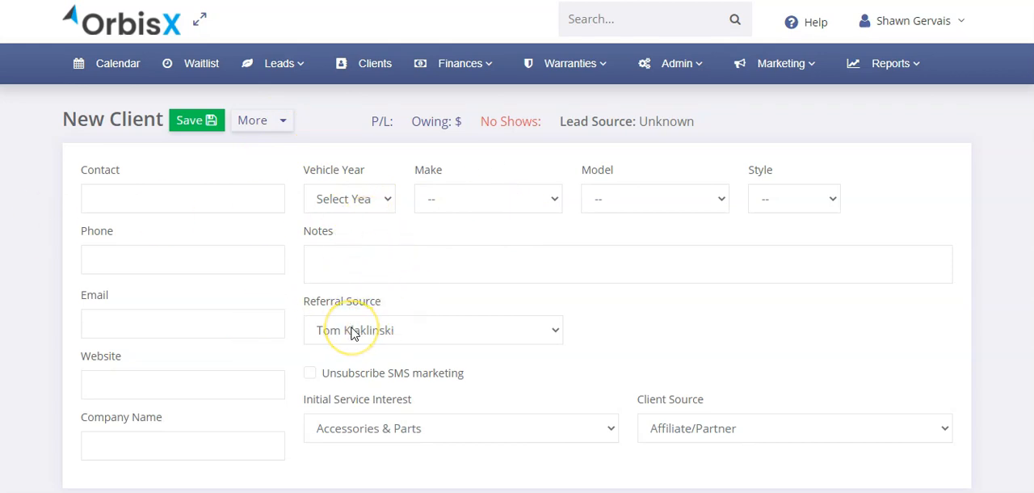
click(355, 334)
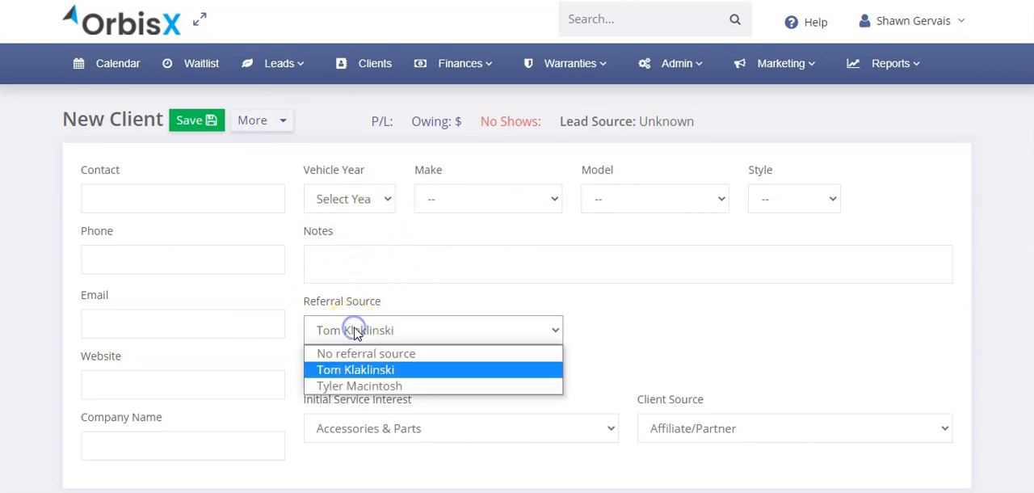
click(355, 387)
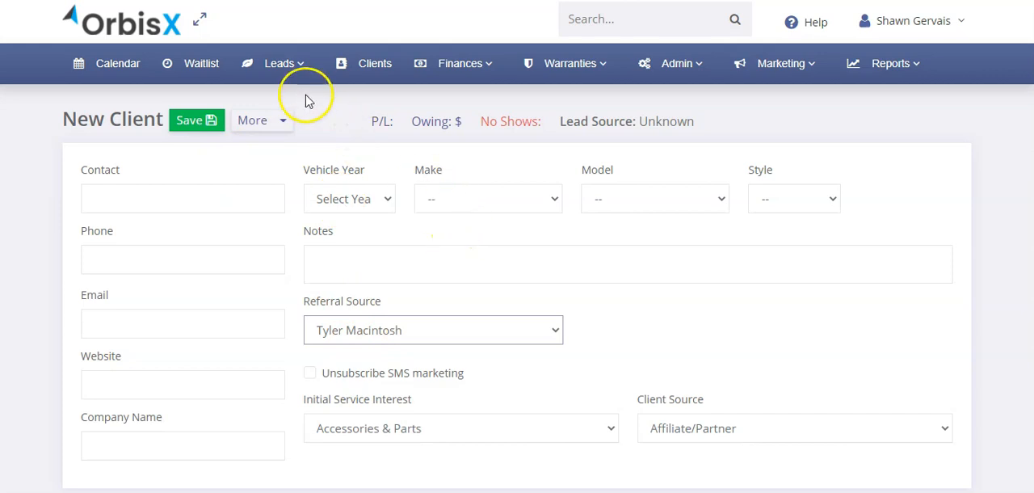
- Open the existing Test Company lead, set its referral source to the first listed person, and save the lead
mouse_move(285, 70)
click(275, 99)
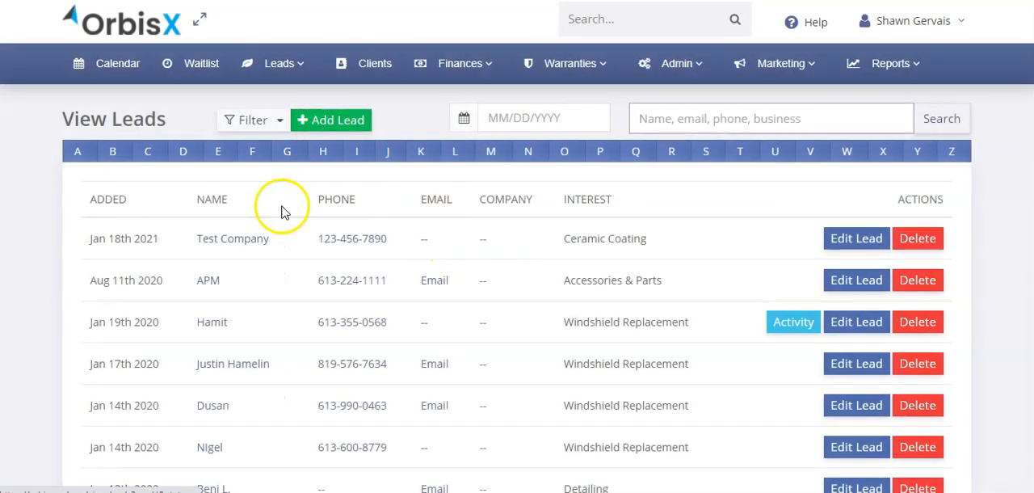
click(257, 241)
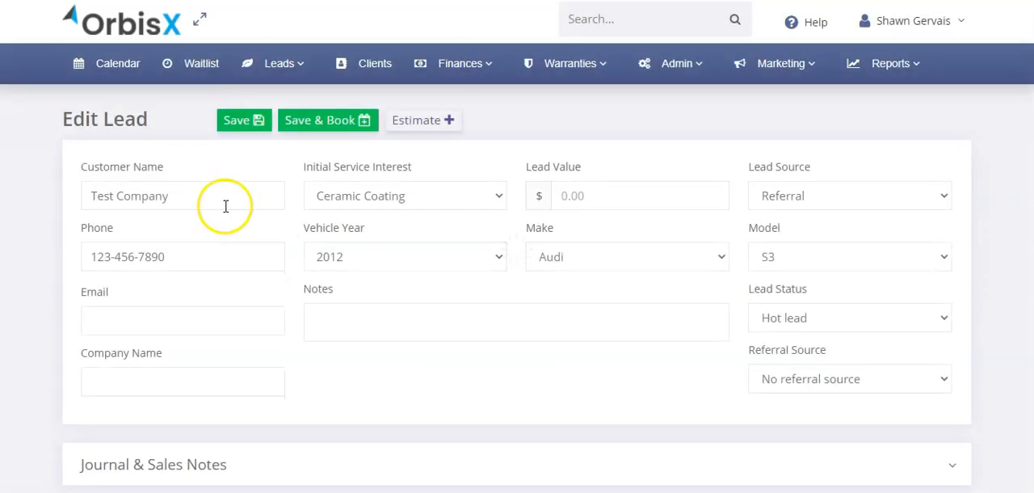
click(817, 381)
click(814, 417)
click(232, 119)
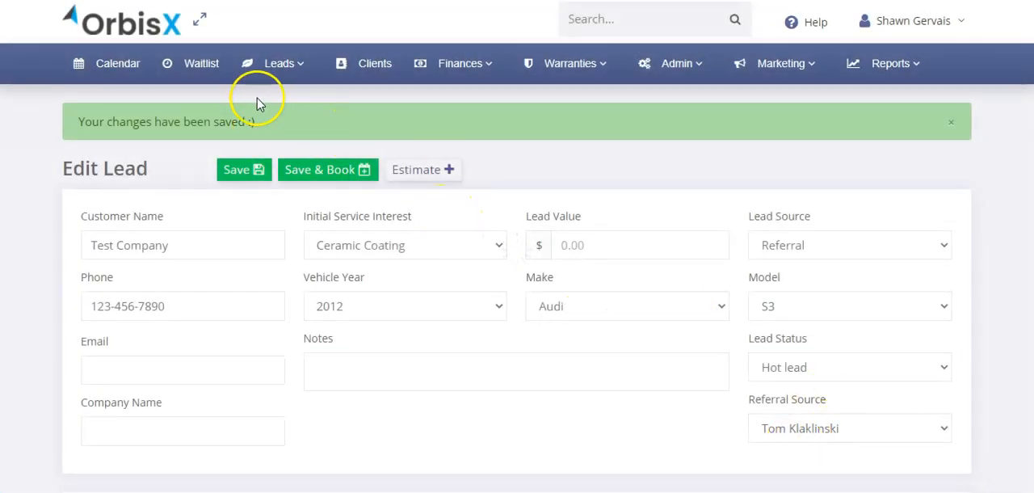
- Open the first client in the client list, set the referral source to the second listed person, and save the client
click(379, 65)
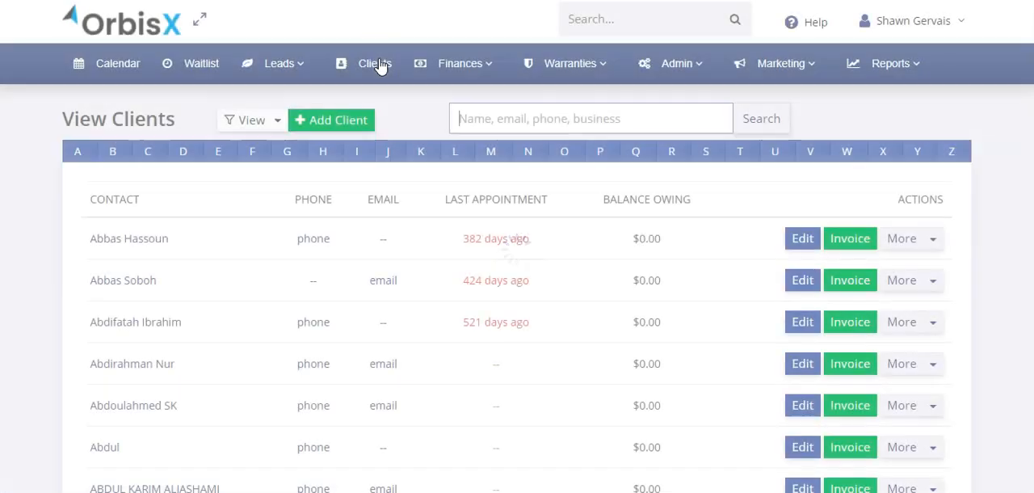
click(141, 239)
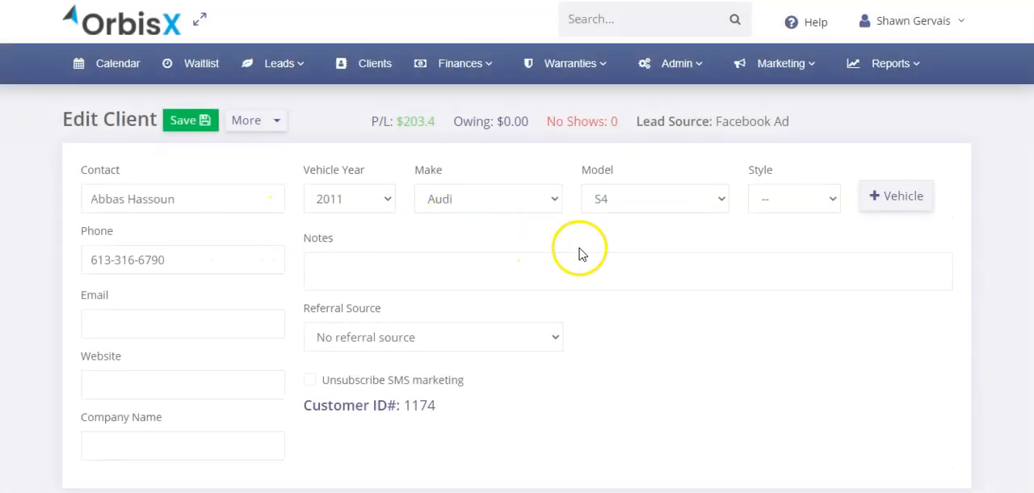
click(404, 338)
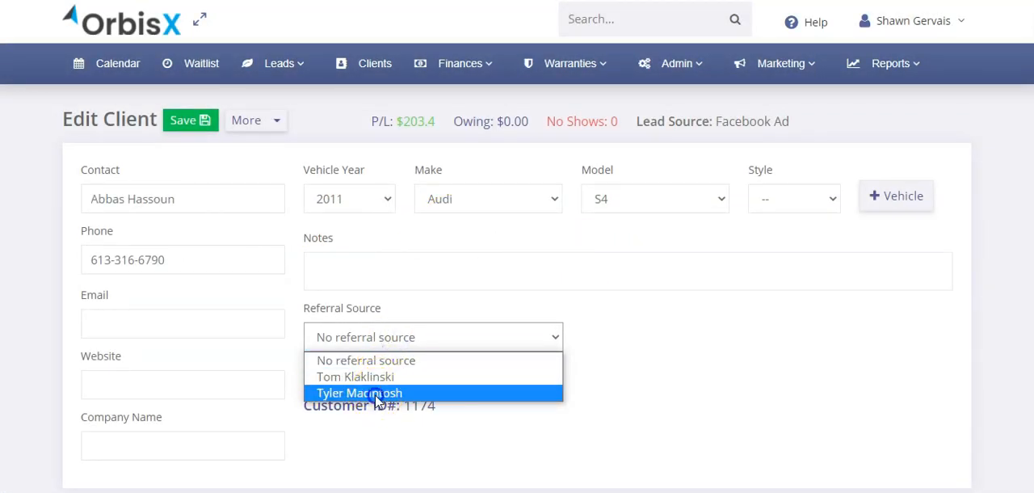
click(376, 394)
click(189, 120)
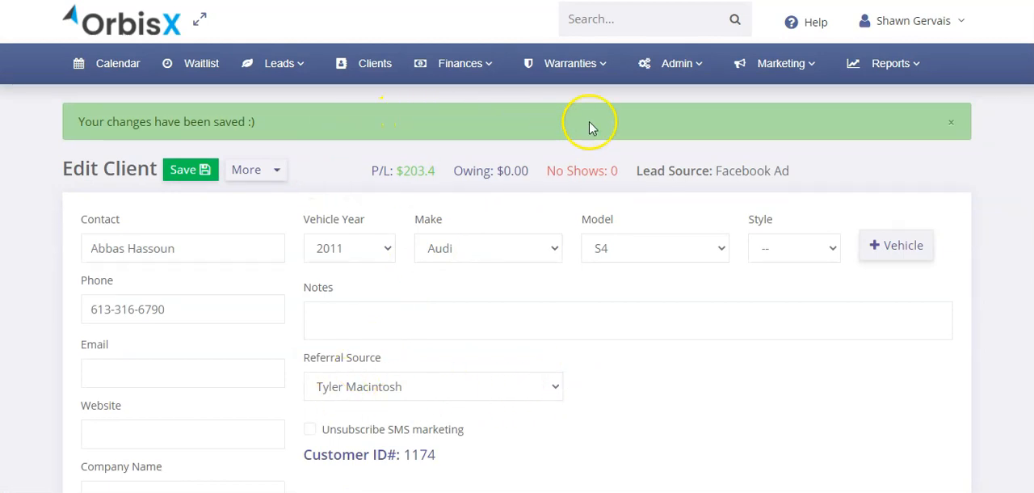
- Open the referral sources report again and examine its table, especially the first source's next reward
click(755, 64)
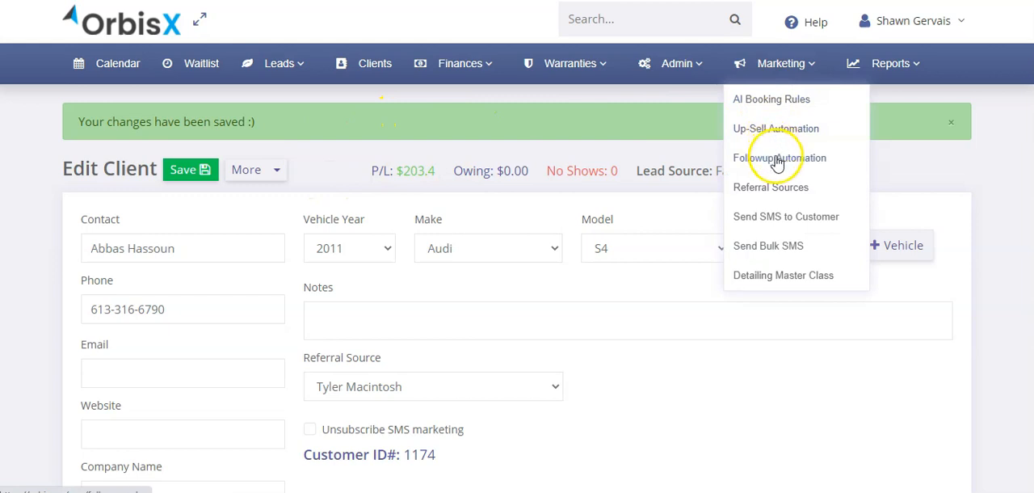
click(771, 187)
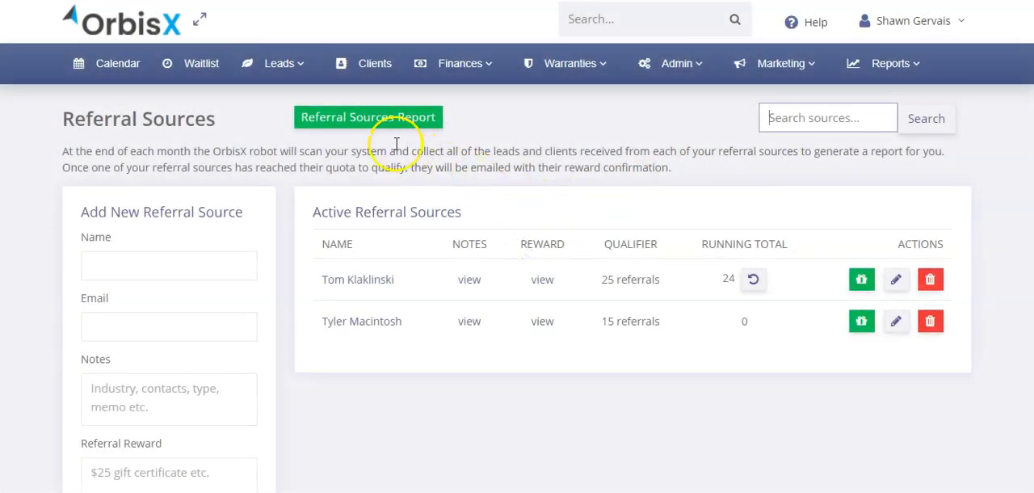
click(345, 123)
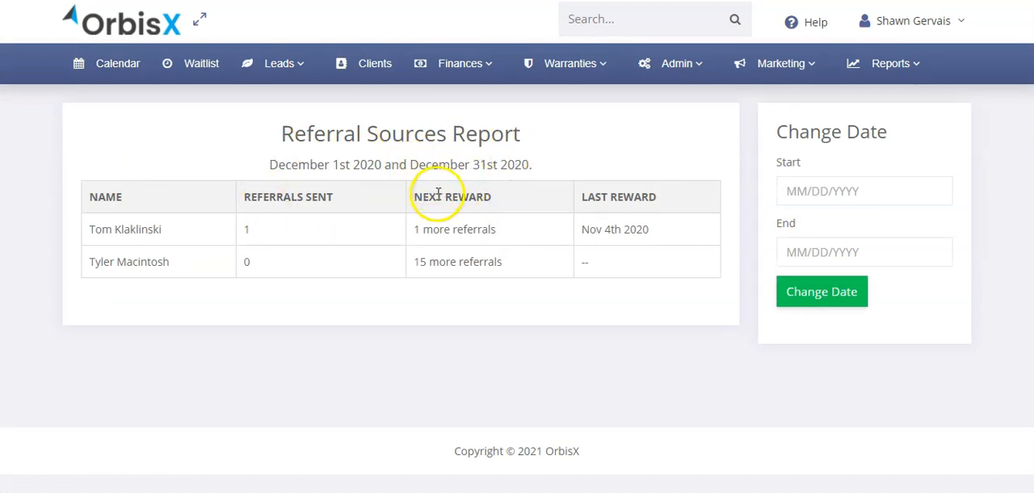
drag(90, 200, 636, 269)
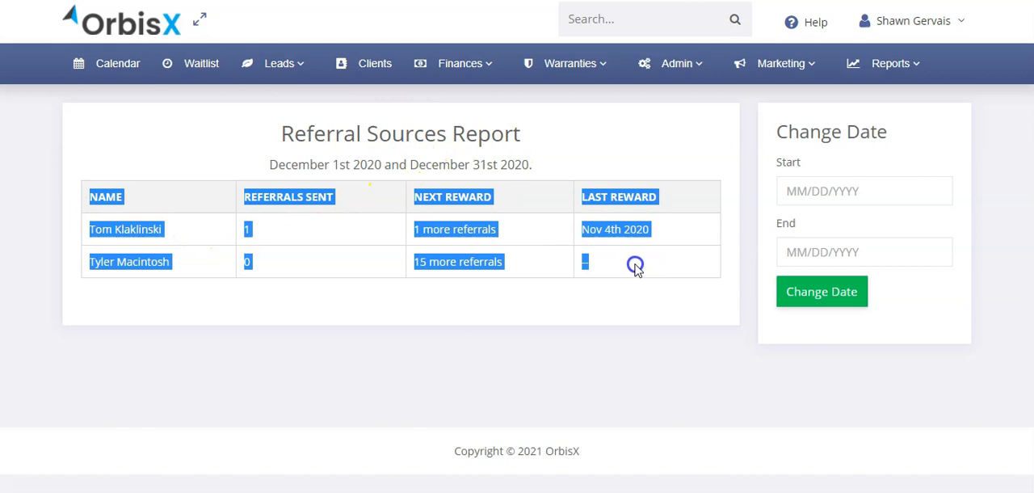
click(635, 269)
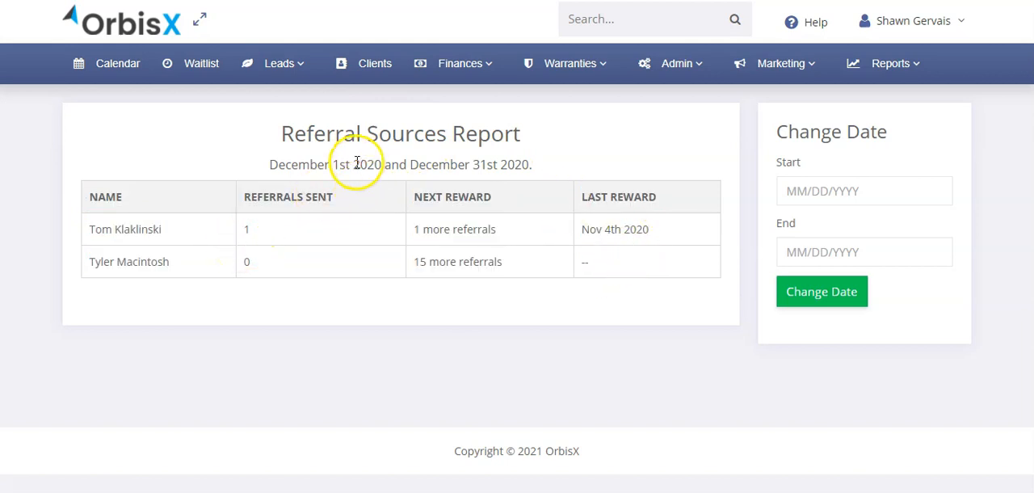
drag(417, 229, 482, 229)
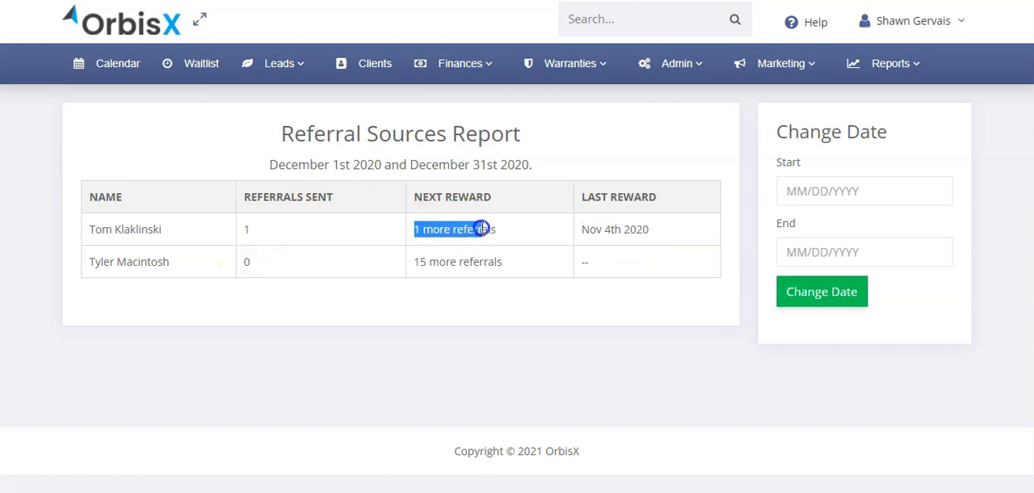
click(518, 224)
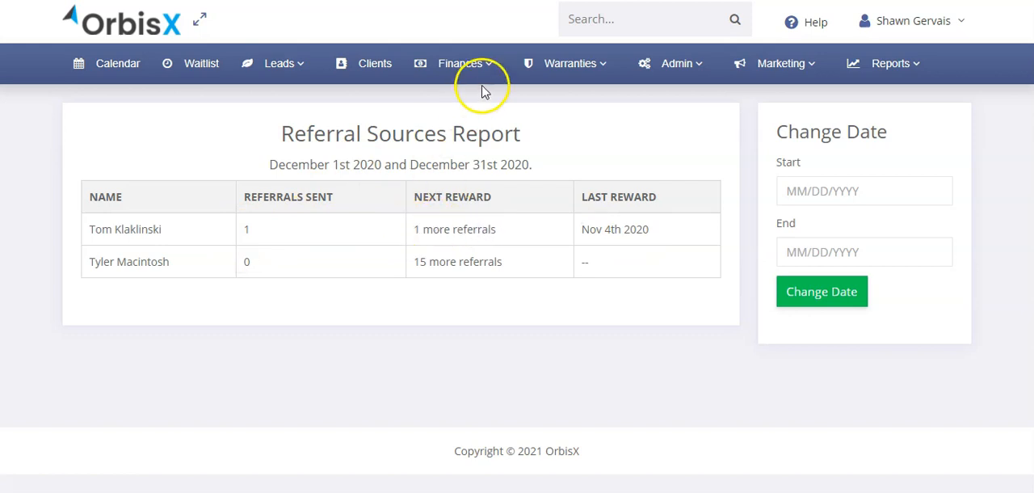
- Return to the active referral sources and compare the first source's reward, qualifier and running total
key(alt+Left)
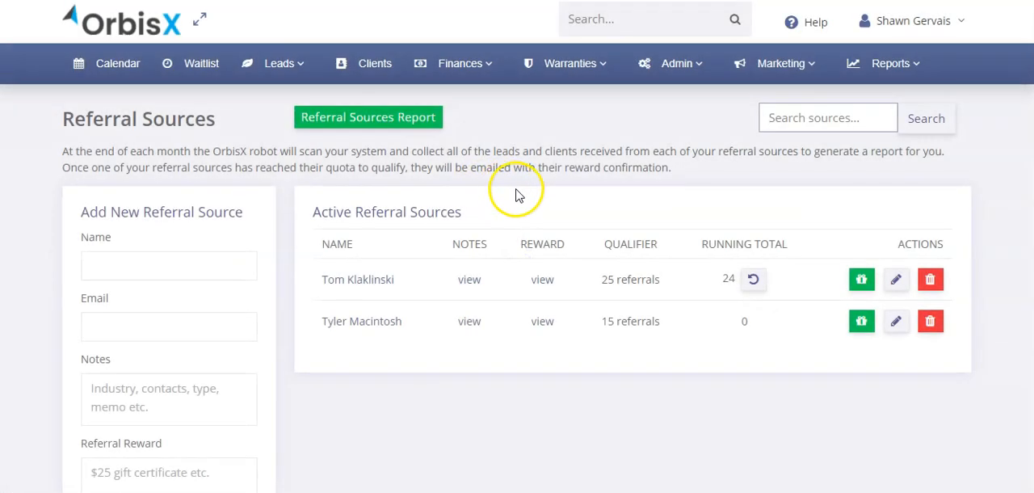
drag(604, 280, 628, 278)
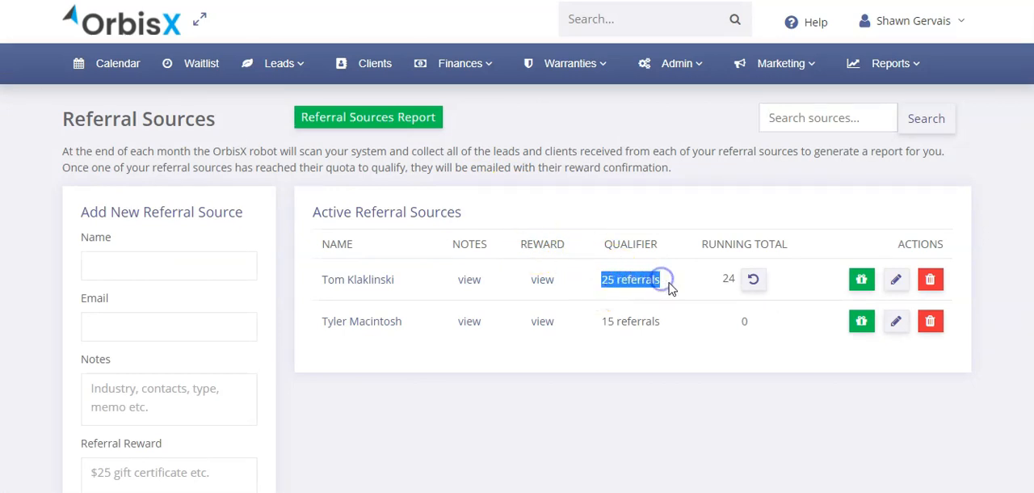
mouse_move(543, 282)
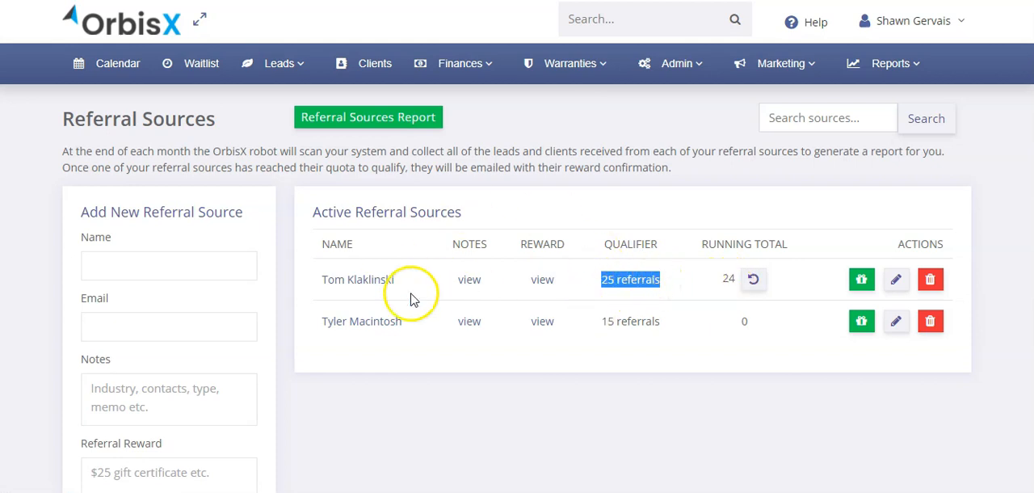
click(541, 239)
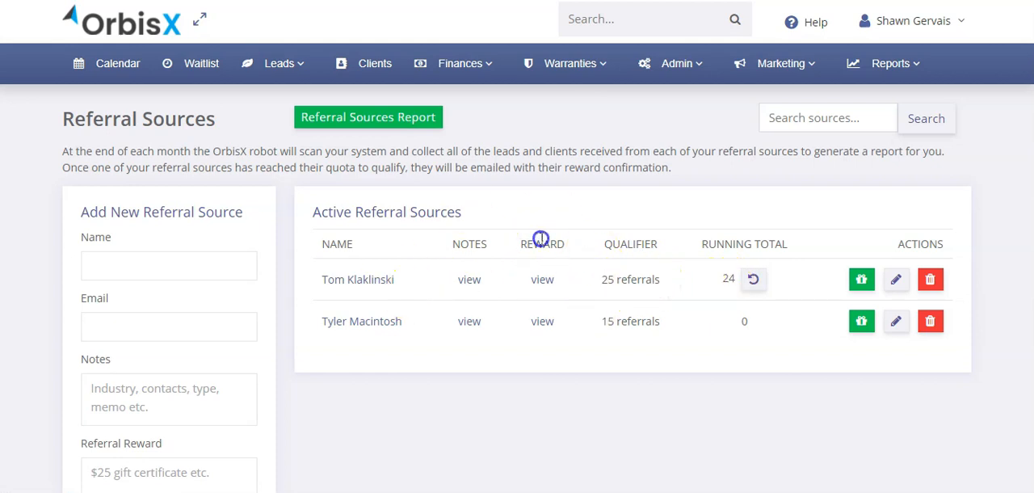
mouse_move(536, 284)
click(616, 279)
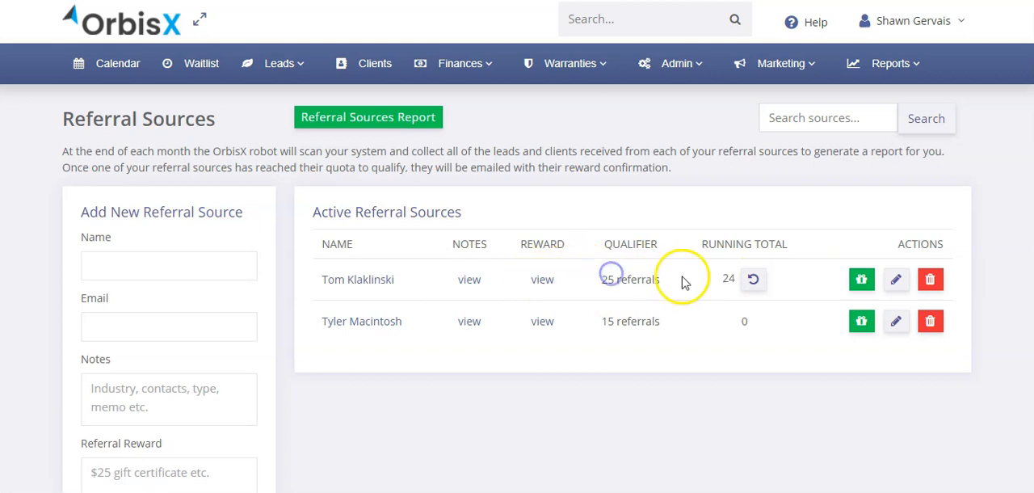
double_click(728, 279)
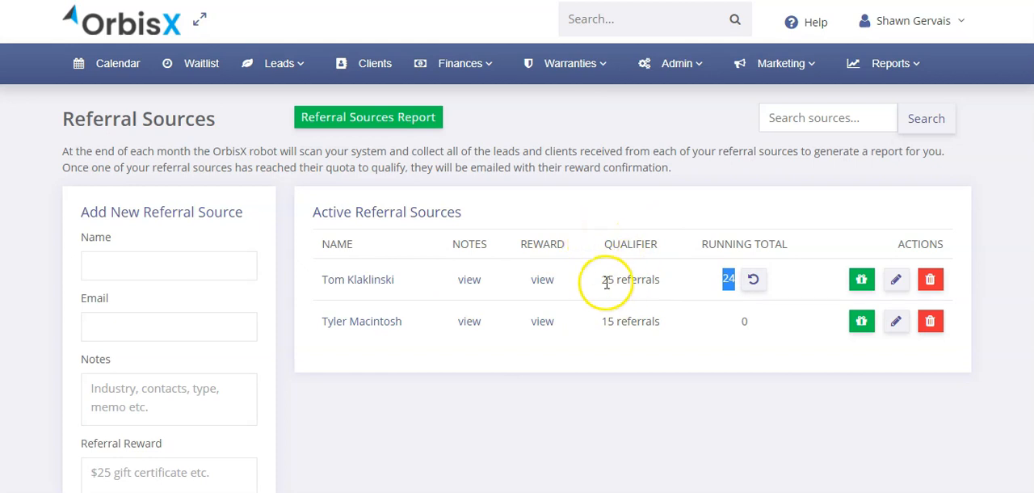
drag(602, 279, 667, 280)
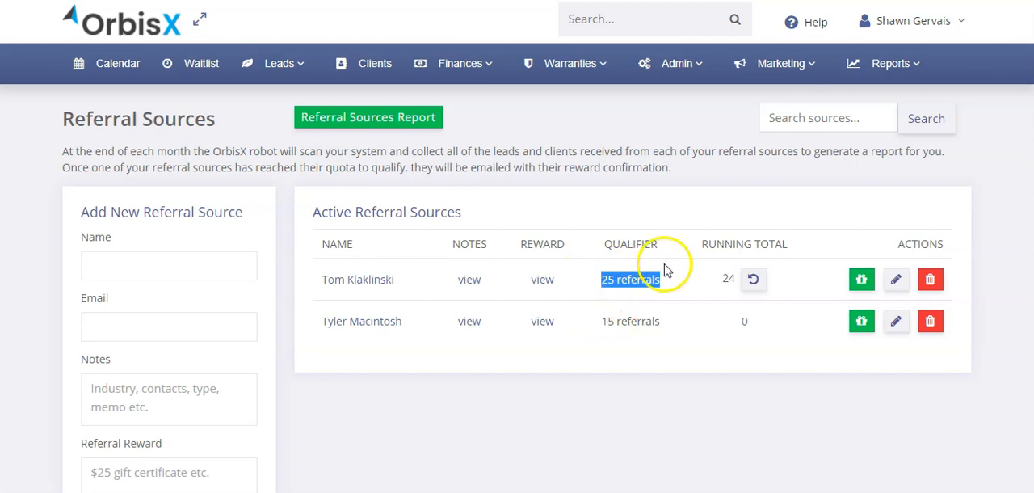
click(594, 277)
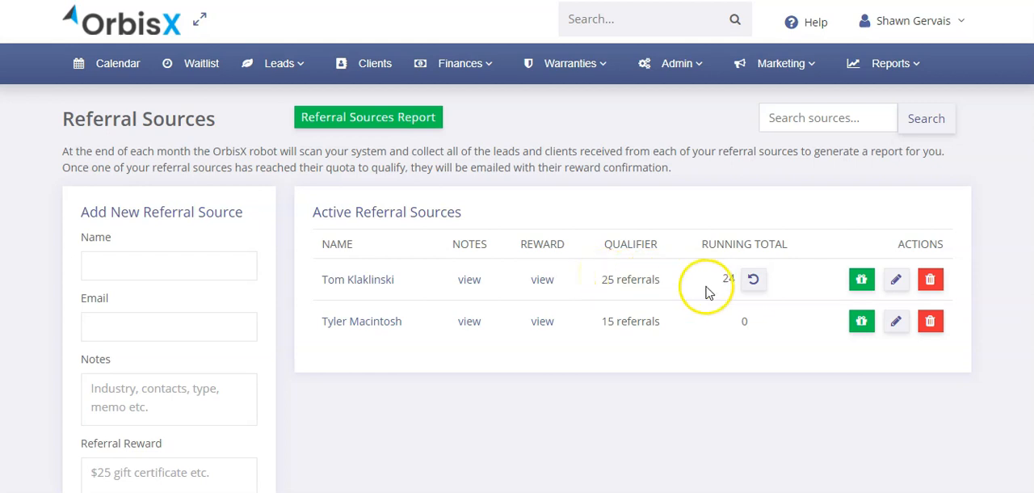
drag(722, 245, 773, 244)
click(774, 246)
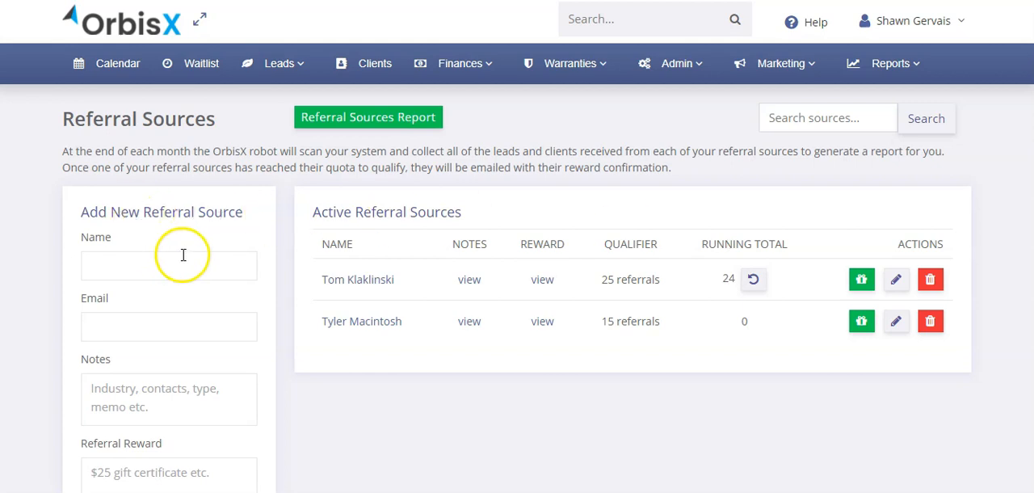
- Look over the form for adding a new referral source on the Referral Sources page
scroll(238, 237, down, 3)
scroll(237, 238, up, 3)
drag(148, 245, 218, 201)
click(219, 201)
click(273, 168)
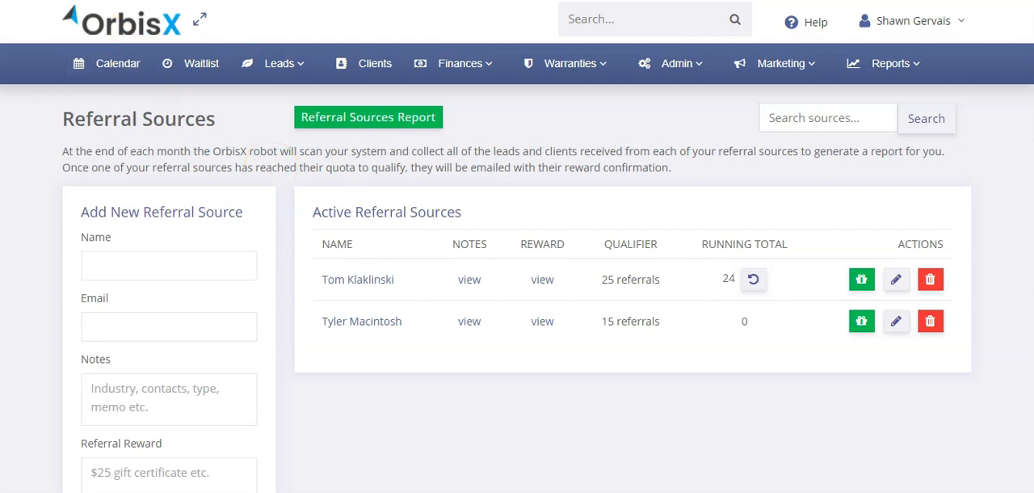